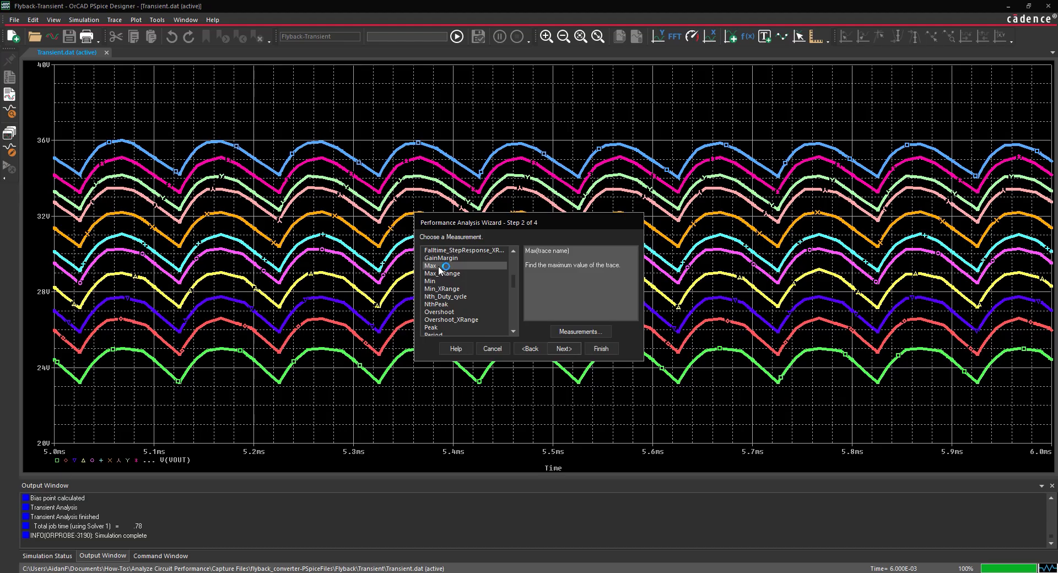
Finish the Performance Analysis wizard with the Max measurement applied to the trace V(VOUT).
click(568, 349)
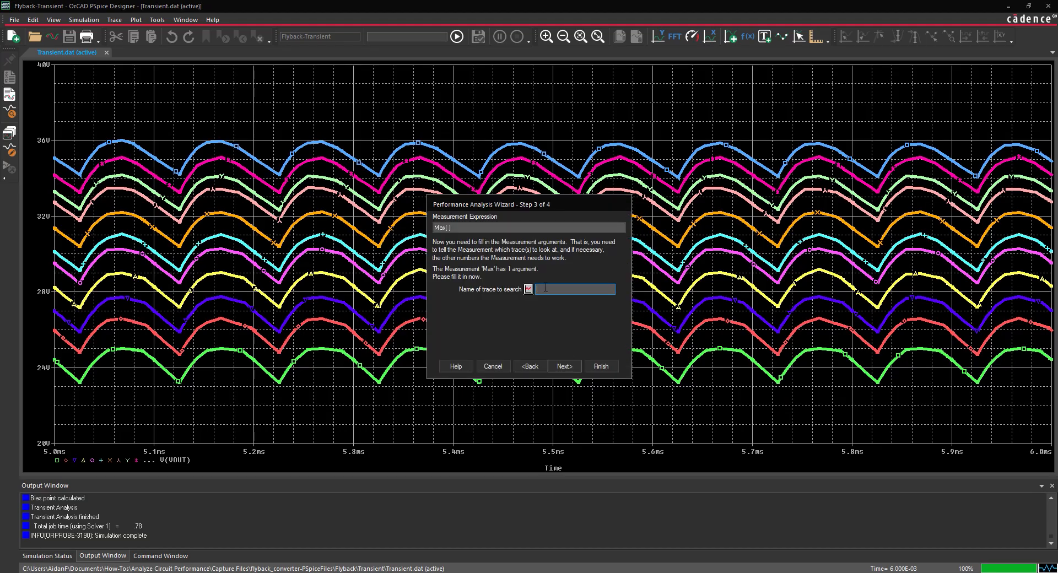
text(V(VOUT))
click(564, 366)
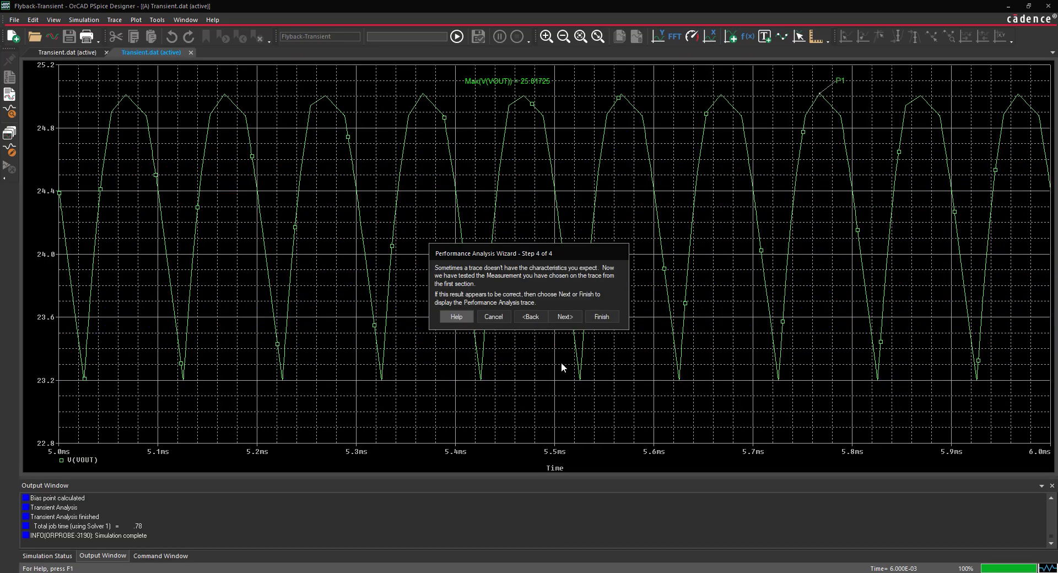
click(600, 319)
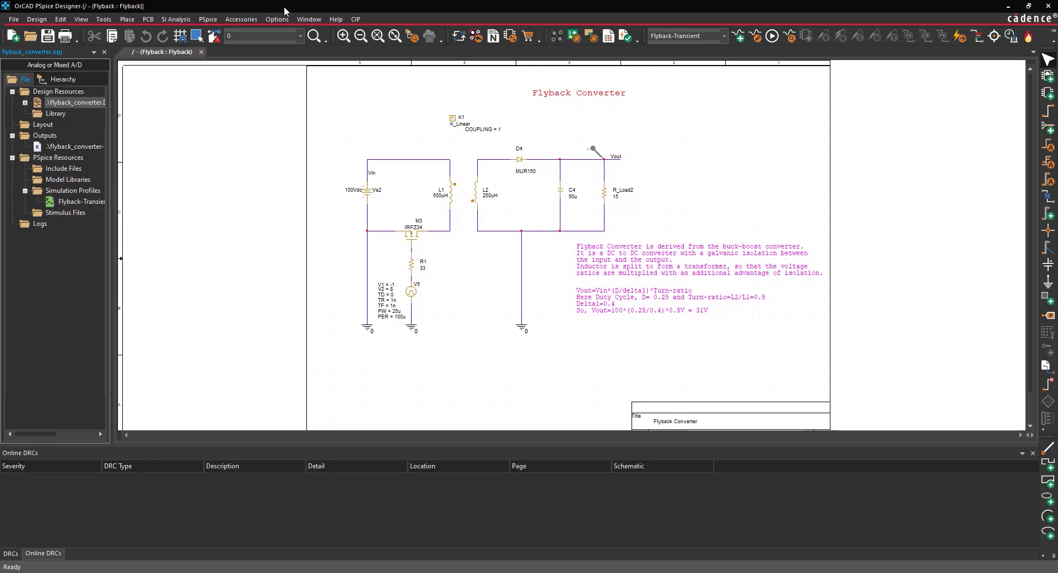
Place the PARAM component from the PSpice Simulator Command Setup category in the empty area beside the Flyback Converter title.
click(127, 19)
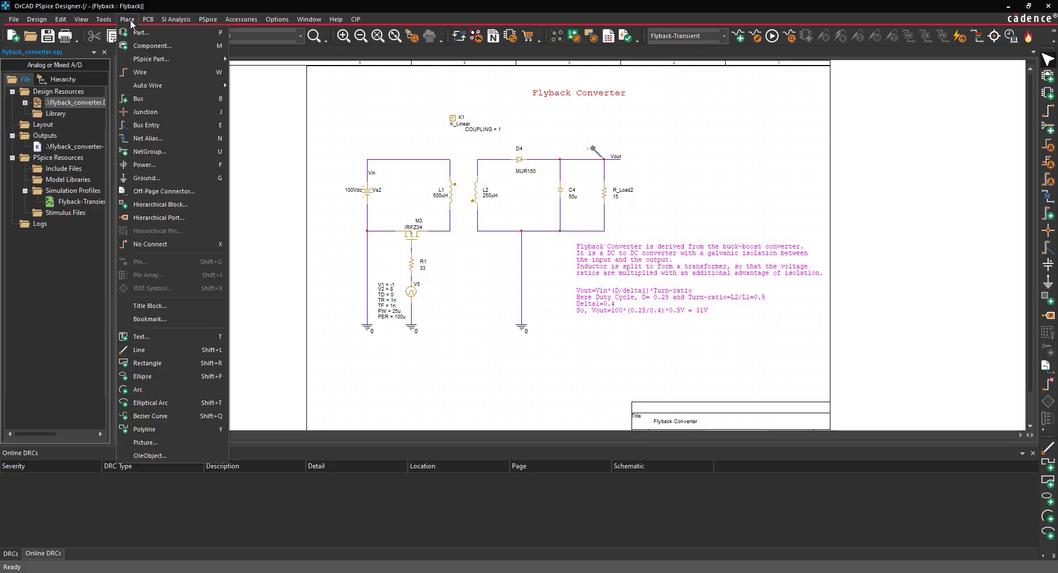
click(129, 47)
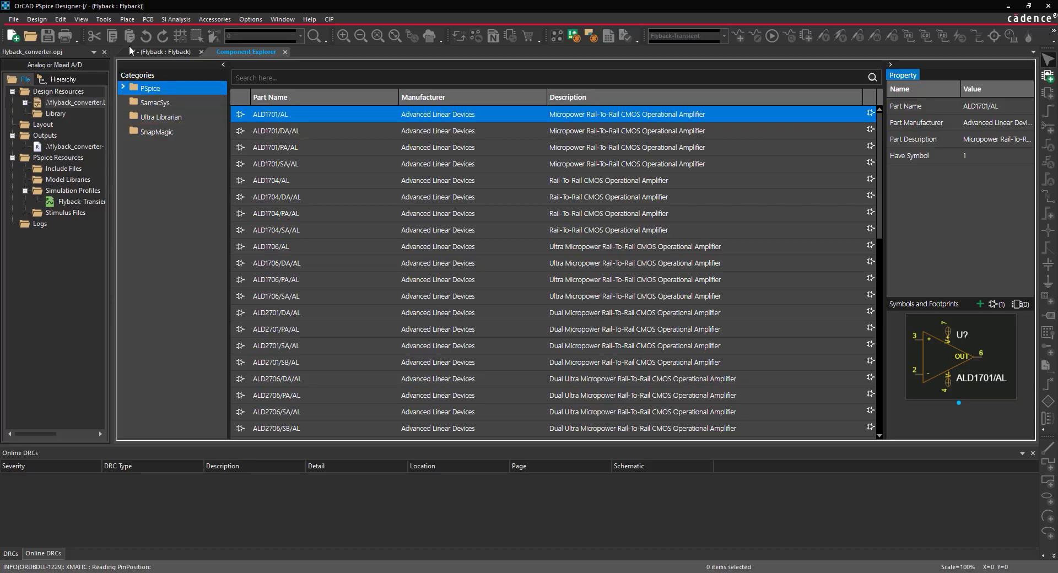
click(125, 88)
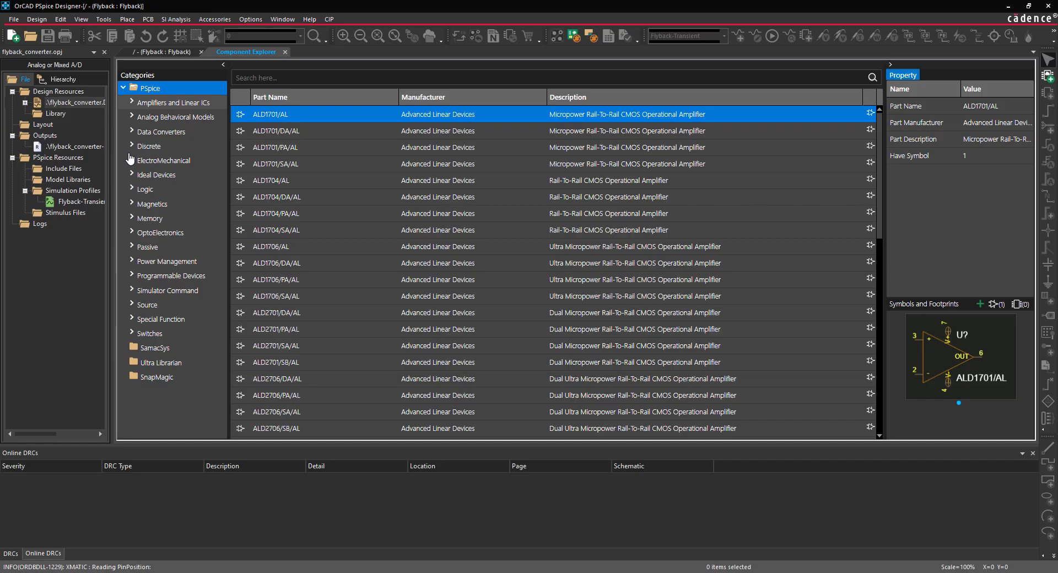
click(132, 290)
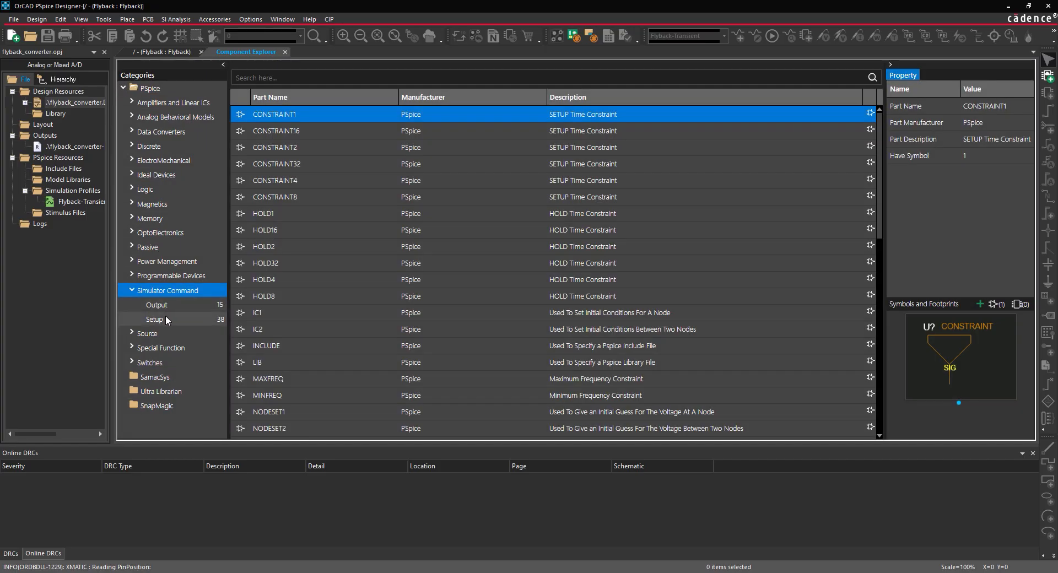
click(166, 315)
scroll(279, 316, down, 4)
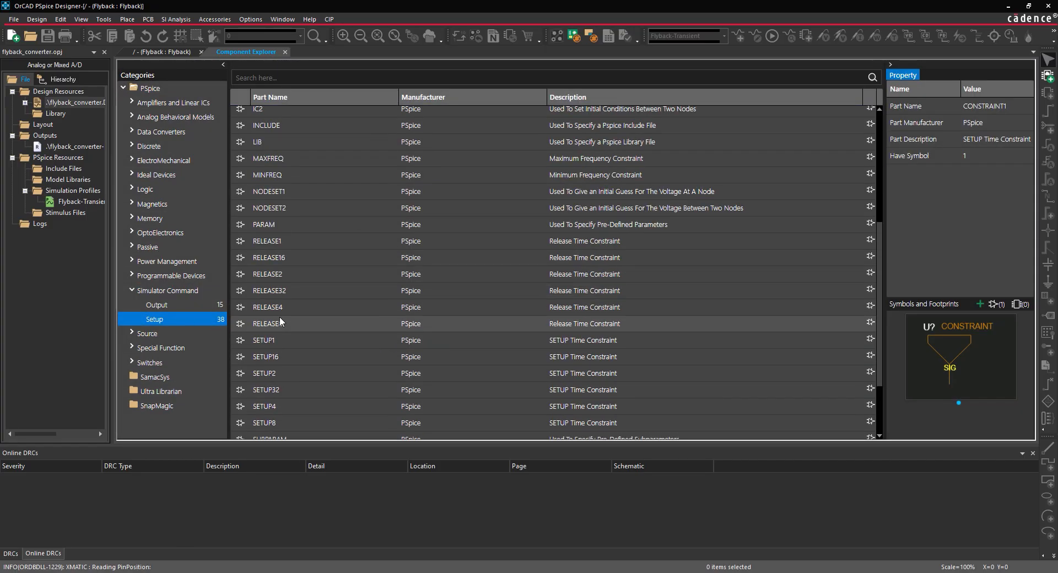
click(283, 224)
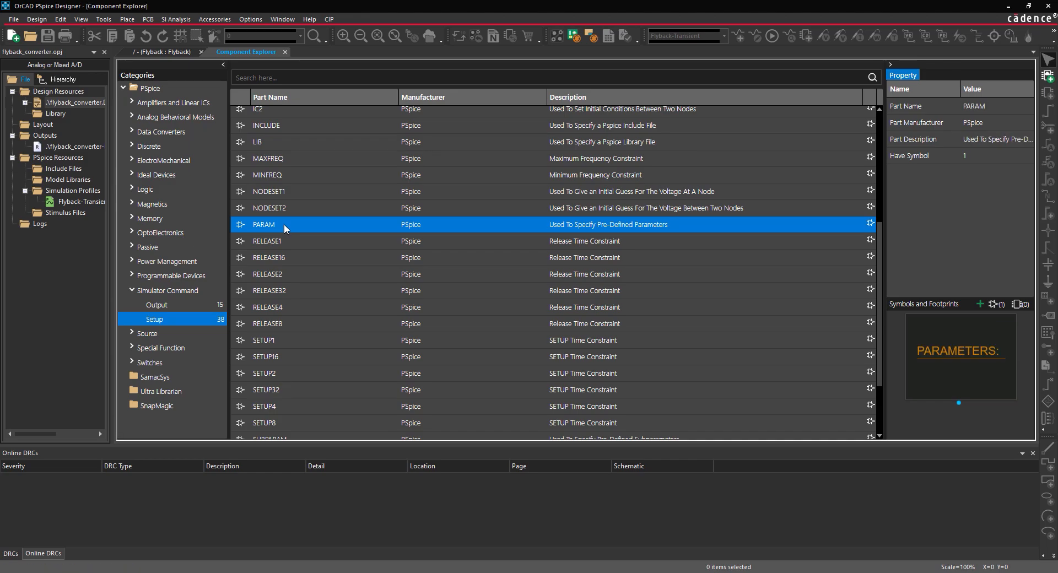
double_click(283, 224)
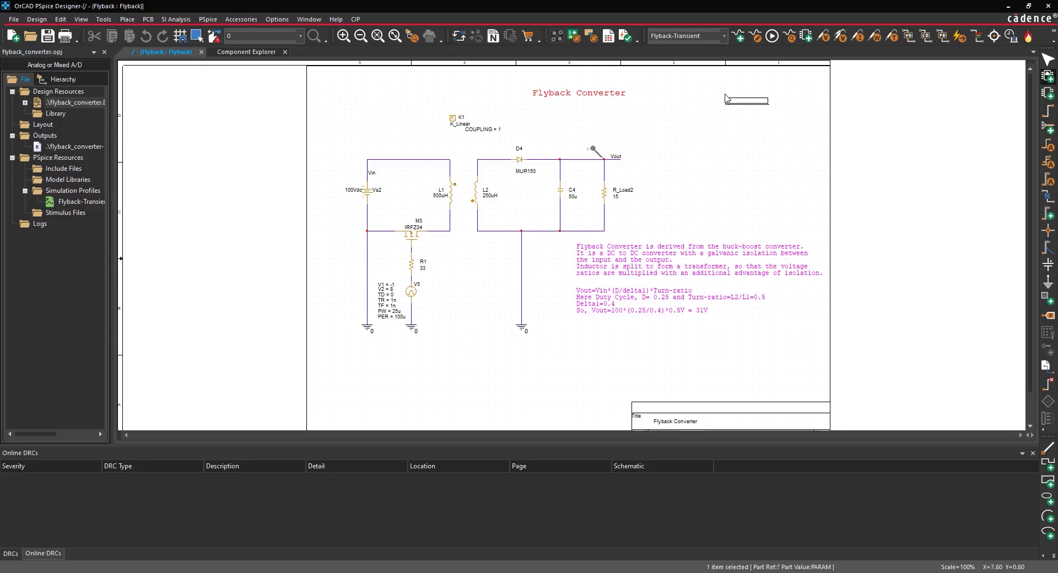
click(718, 100)
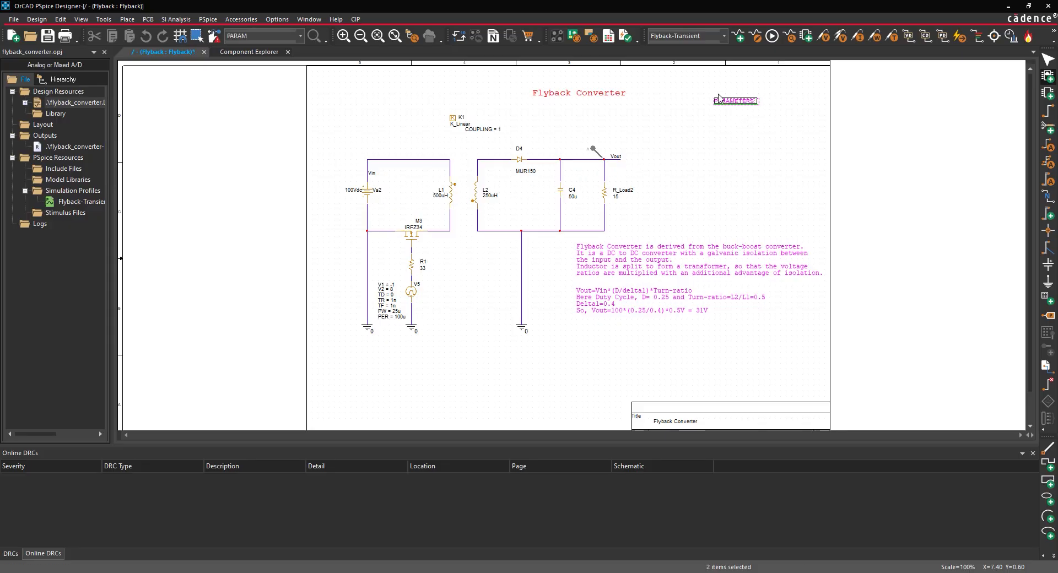
right_click(689, 82)
click(702, 87)
Add a new property named RVAL with value 15 to the PARAMETERS block, with display turned on.
scroll(706, 106, up, 1)
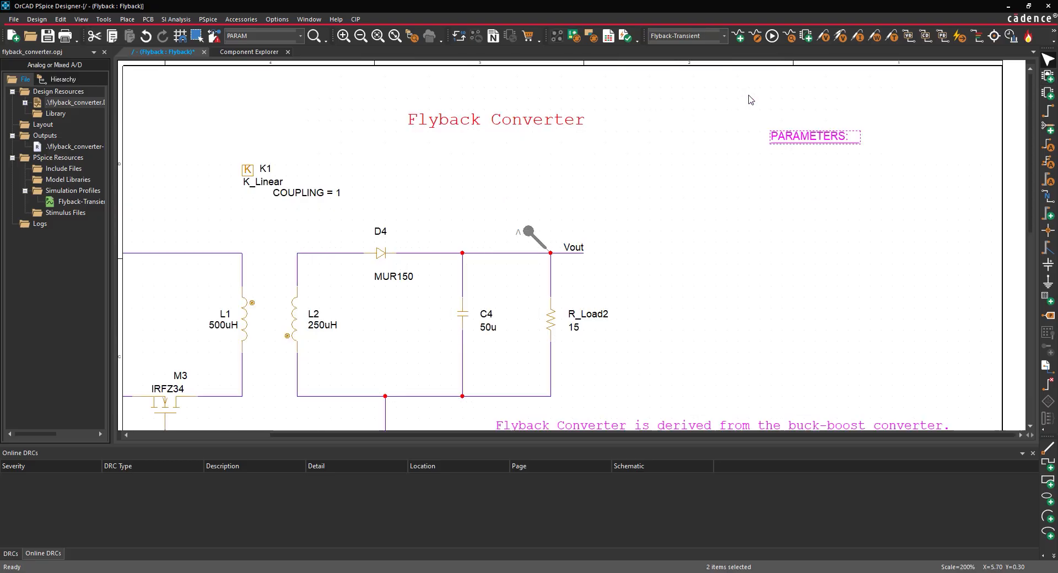
double_click(828, 139)
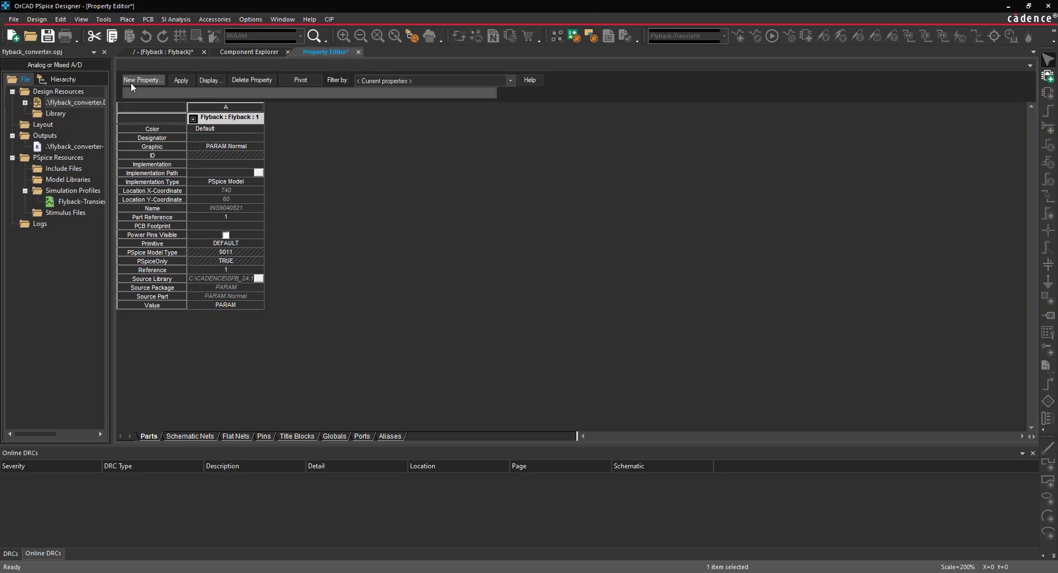
click(131, 82)
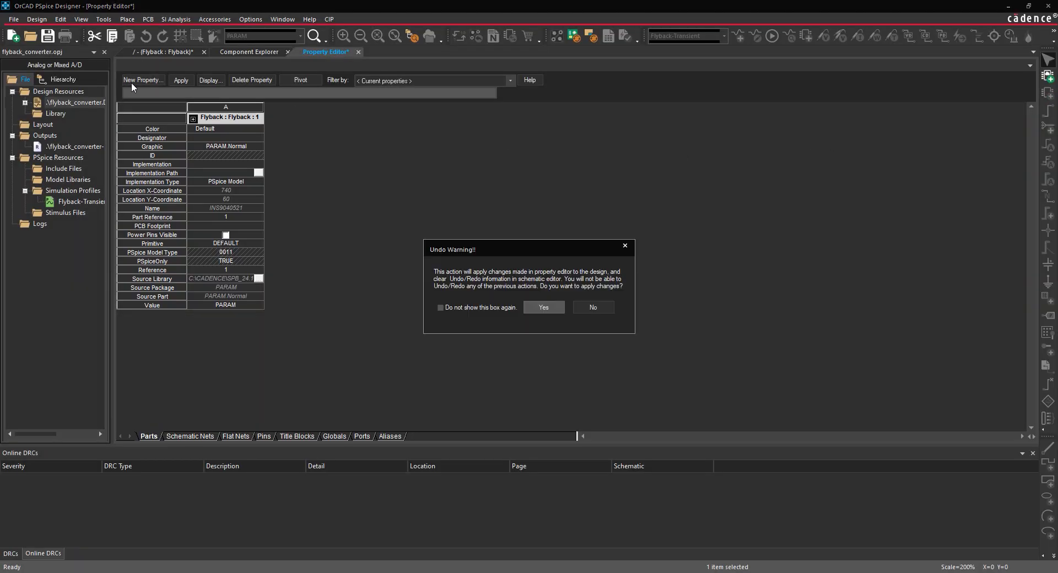
click(544, 308)
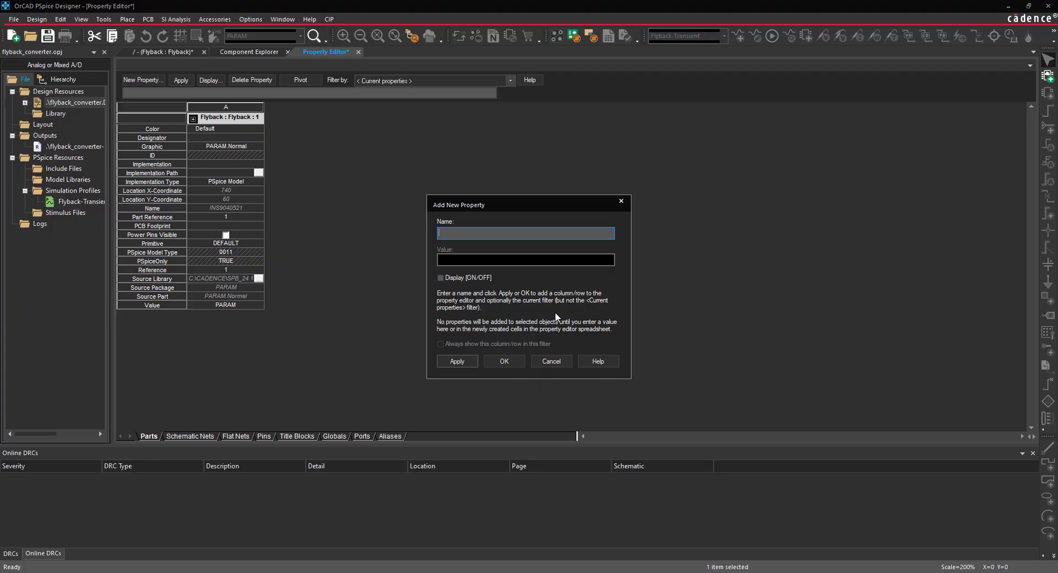
text(RVAL)
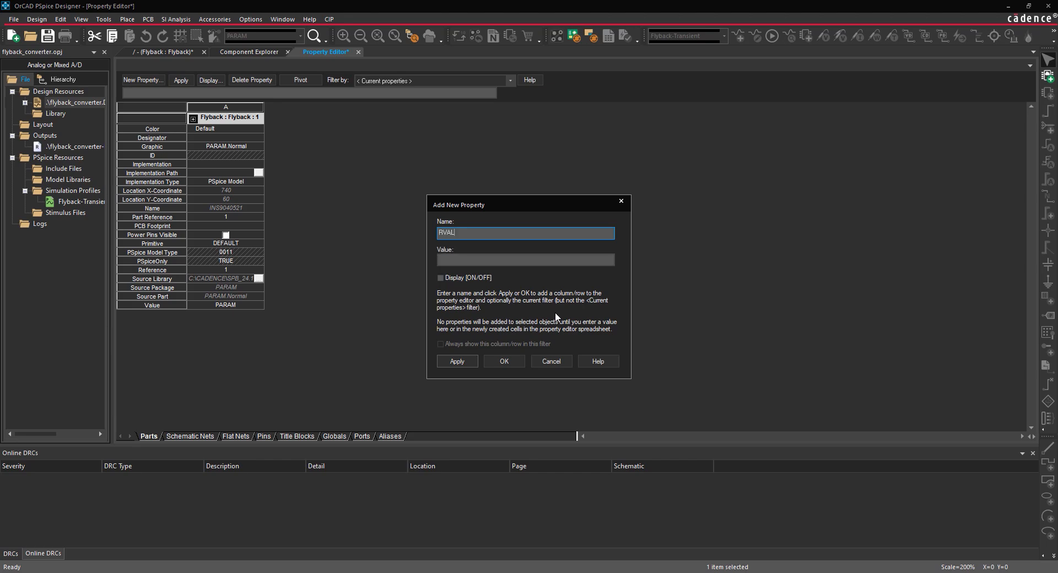
key(Tab)
text(15)
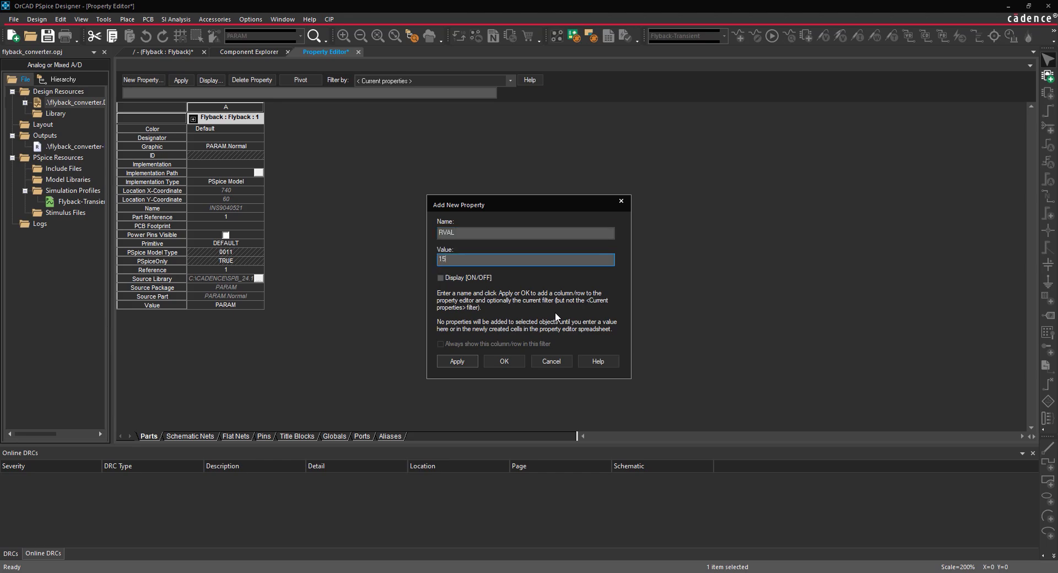
click(451, 277)
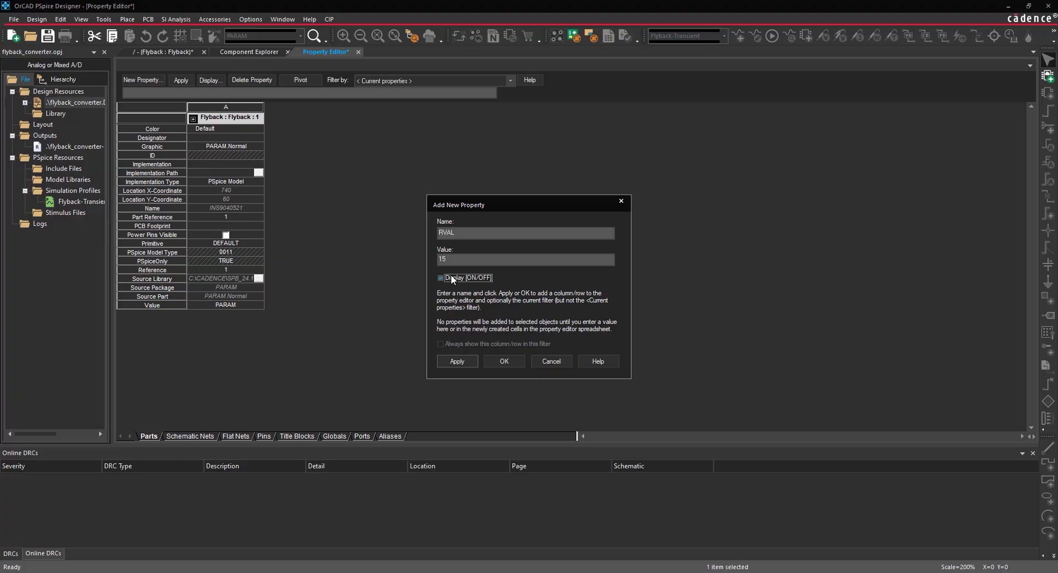
click(507, 362)
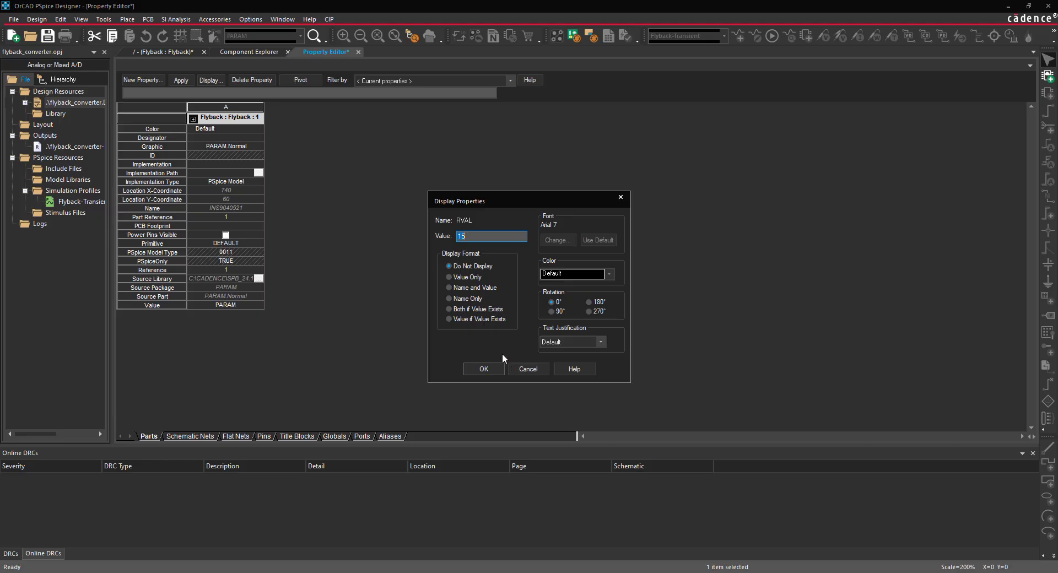
Set RVAL's display format to Both if Value Exists, apply the changes and close the Property Editor.
click(477, 312)
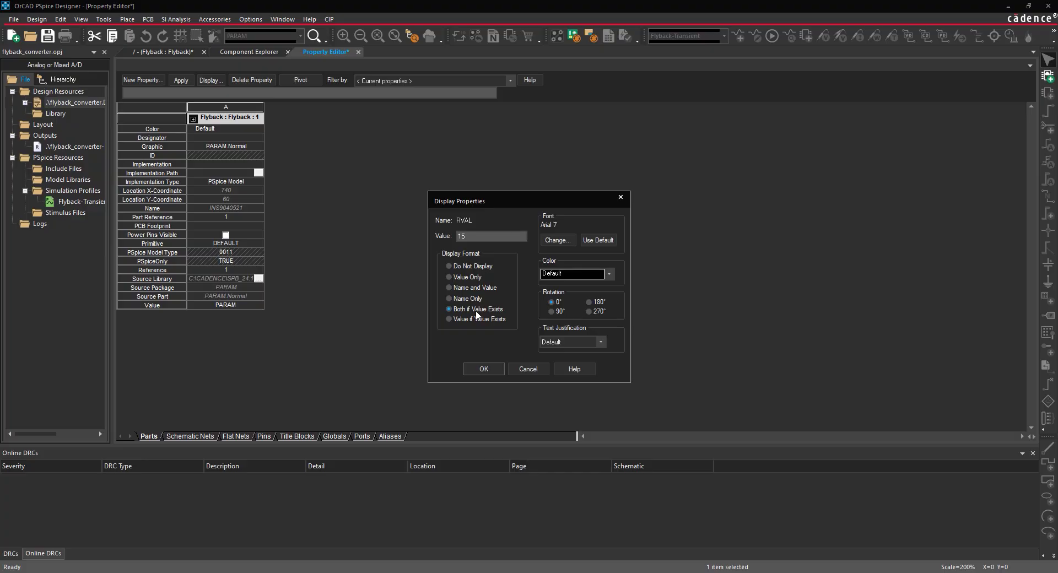
click(479, 372)
click(548, 307)
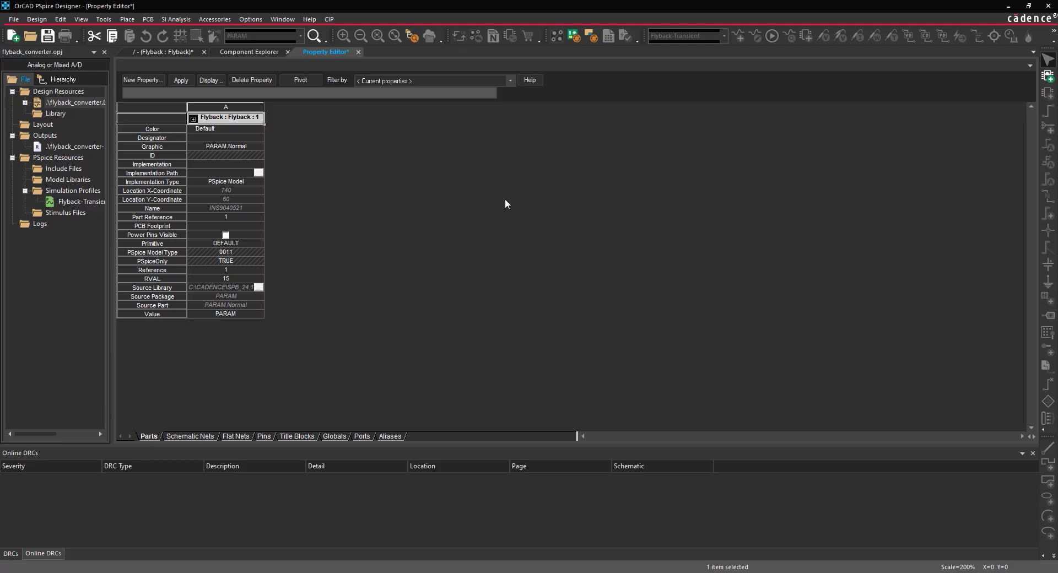
click(187, 81)
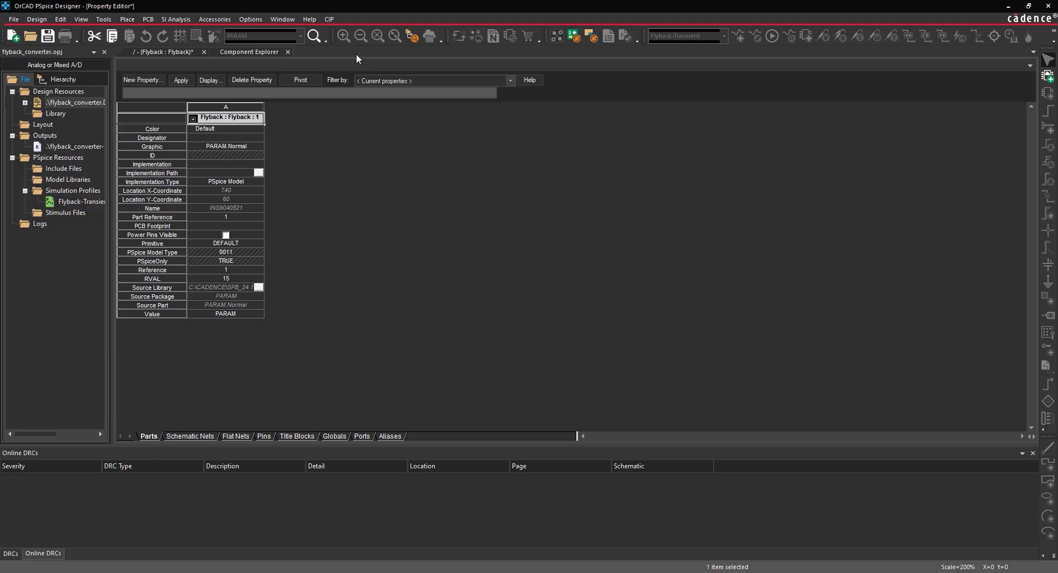
click(358, 53)
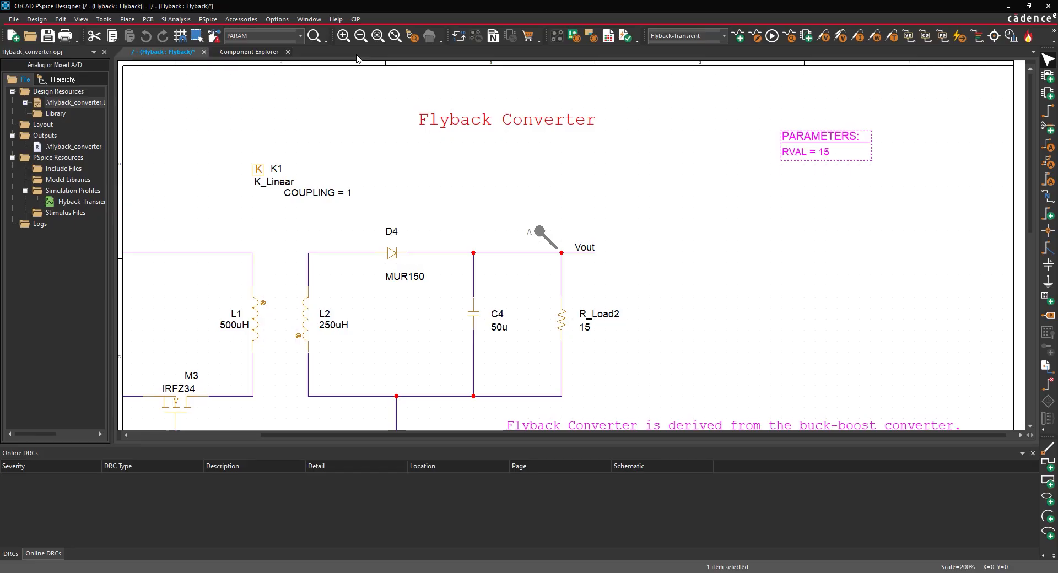
Set the value of load resistor R_Load2 to the variable {RVAL}.
double_click(585, 327)
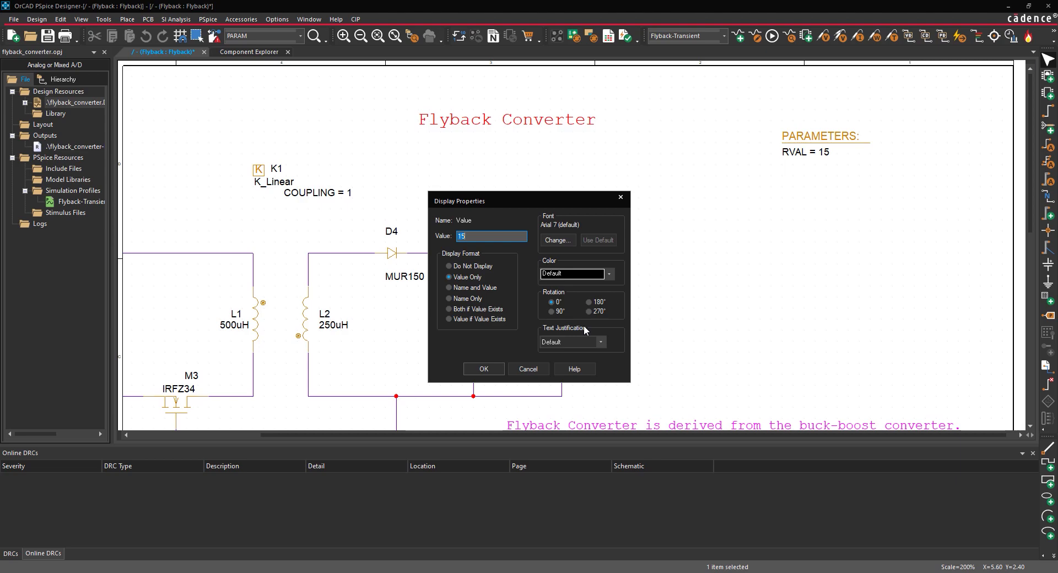
text({RVAL})
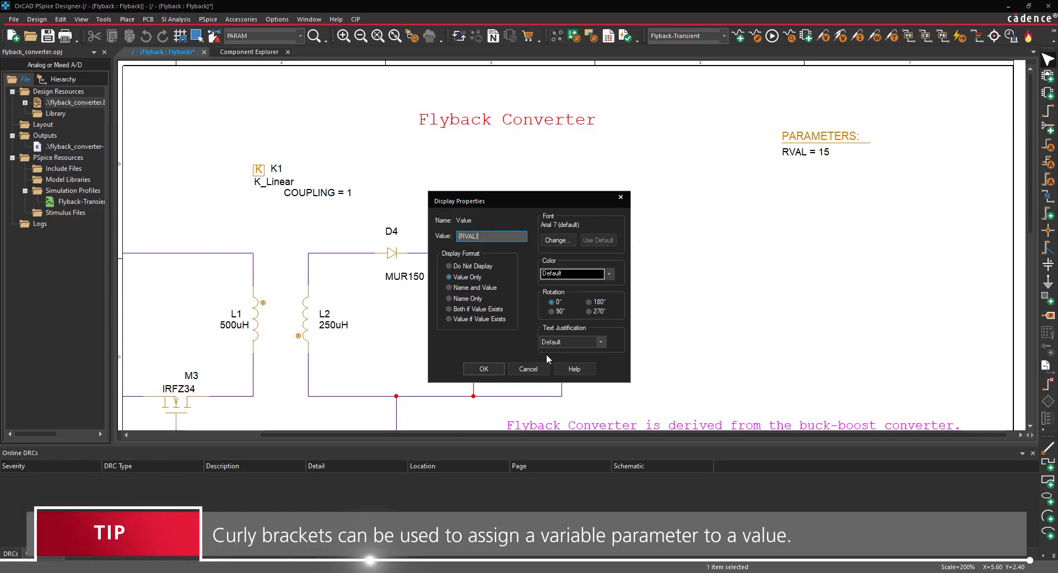
click(495, 369)
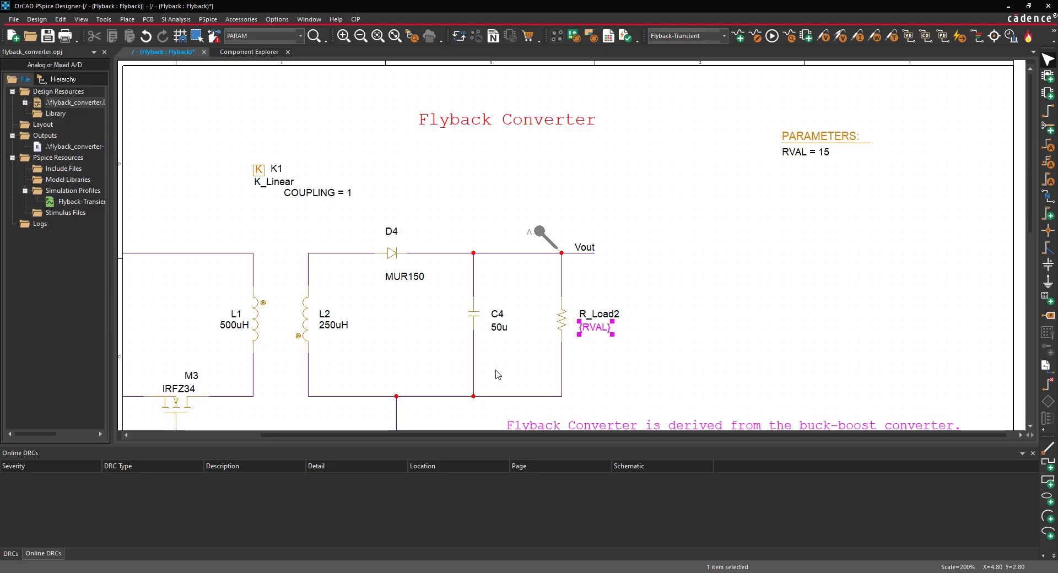
Enable Parametric Sweep in the transient simulation profile, using the global parameter RVAL as the sweep variable.
click(207, 19)
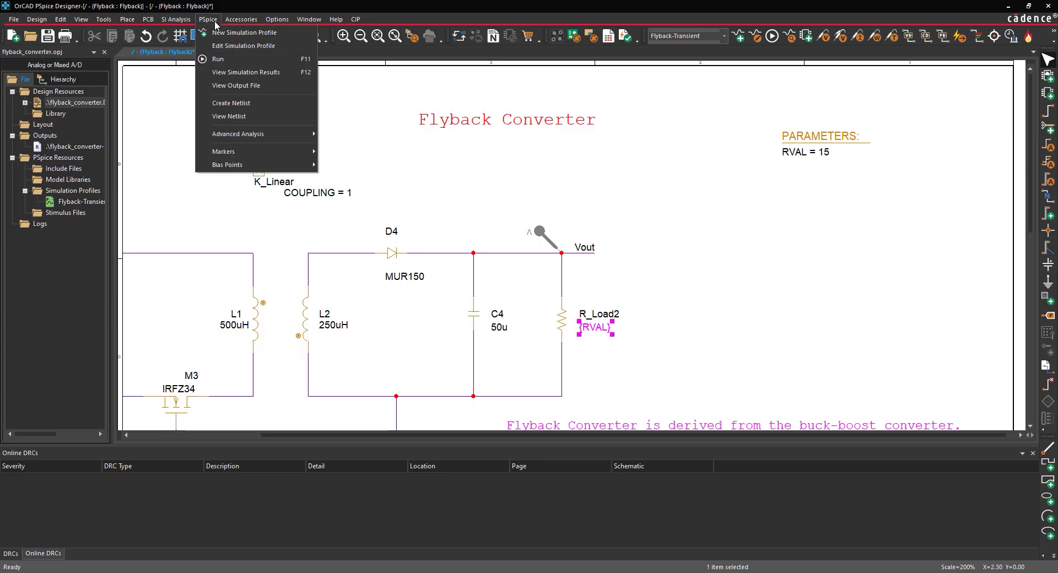
click(223, 47)
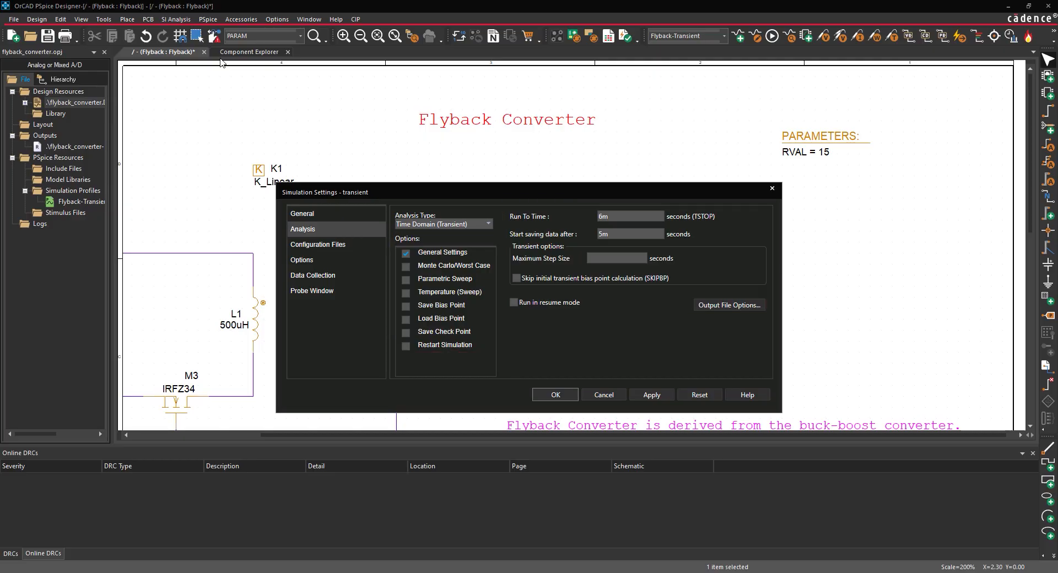
click(407, 281)
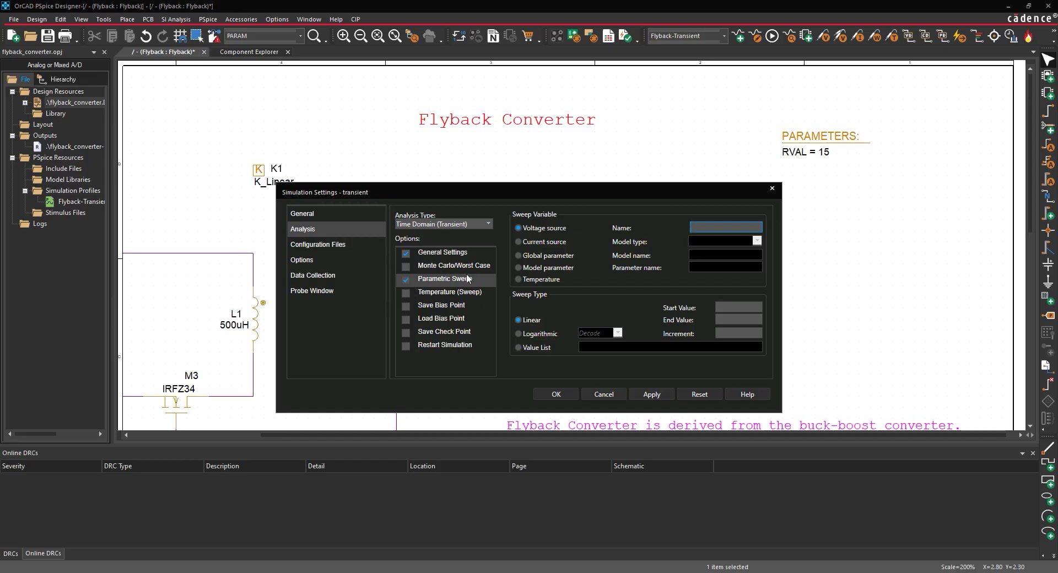
click(520, 255)
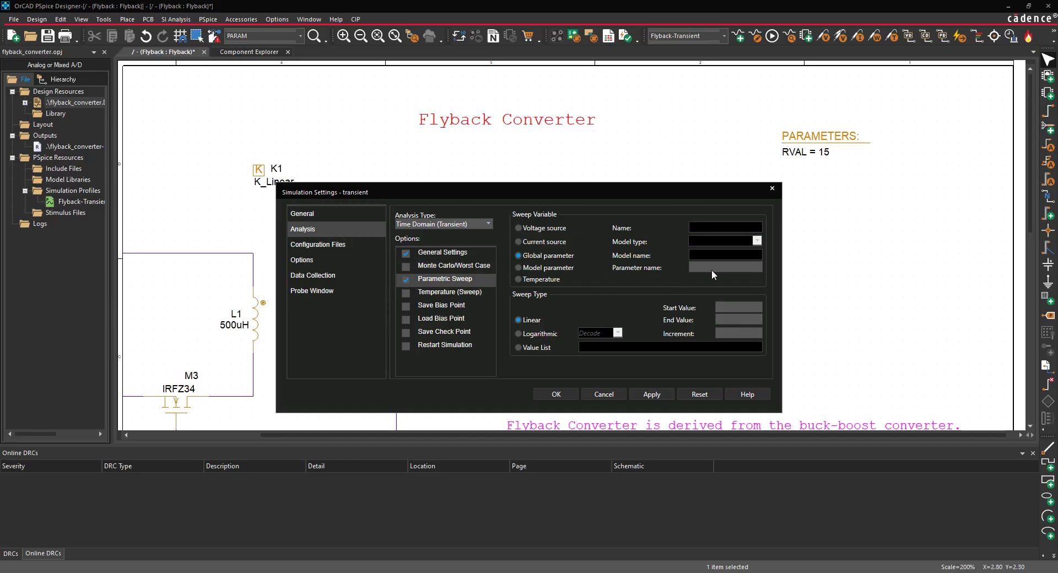
click(712, 271)
text(RVAL)
click(710, 284)
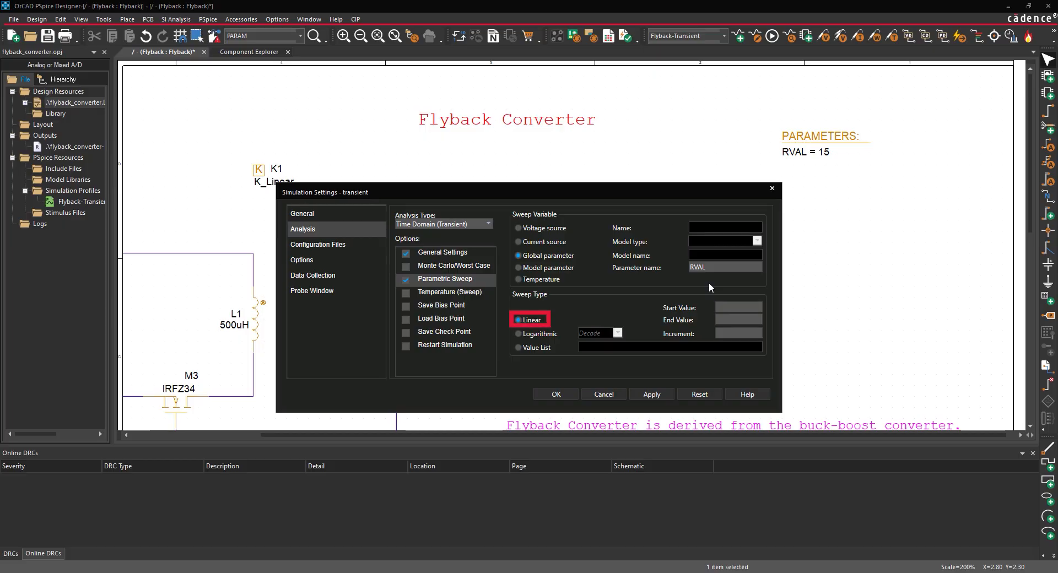
Set the linear sweep to start at 10, end at 20 and increment by 1, and run the simulation.
click(724, 304)
text(10)
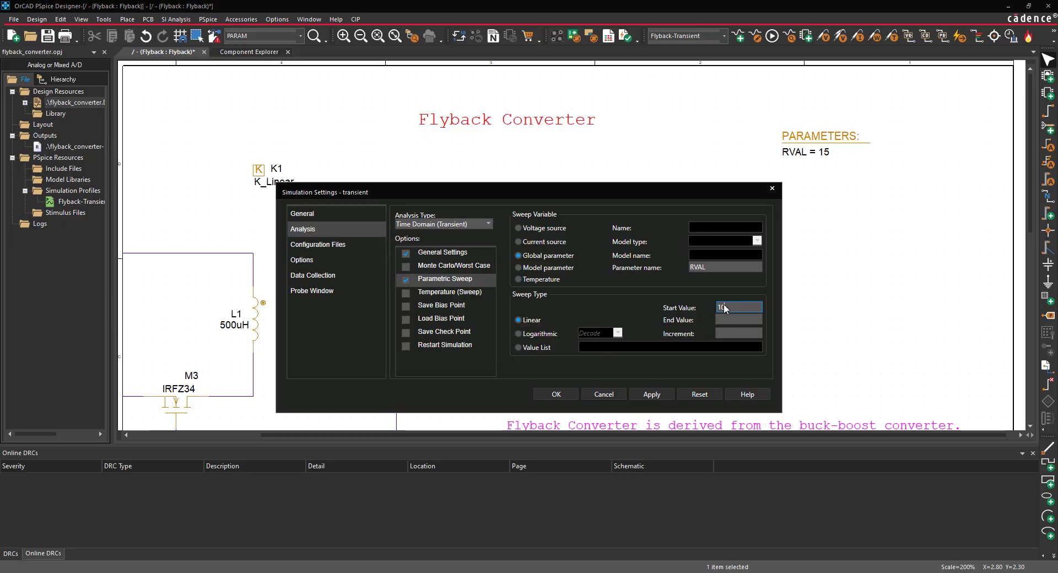
key(Tab)
key(Tab)
text(1)
click(556, 394)
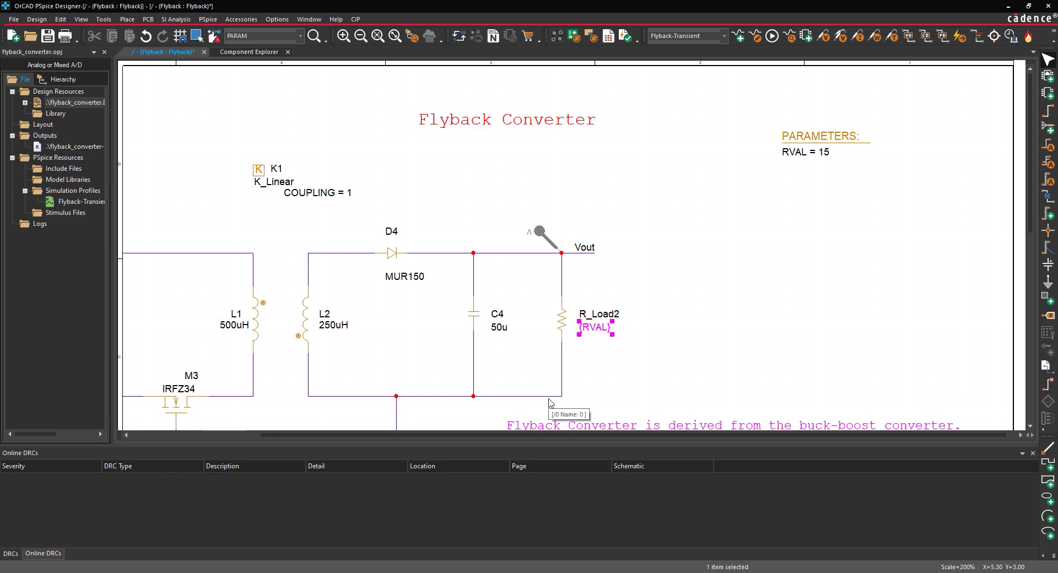
click(208, 20)
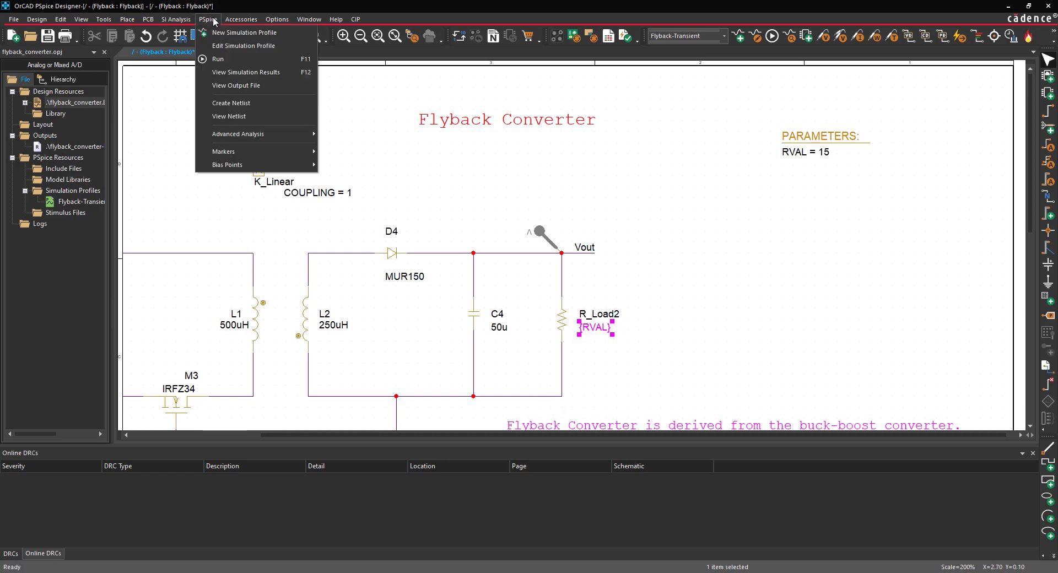
click(219, 59)
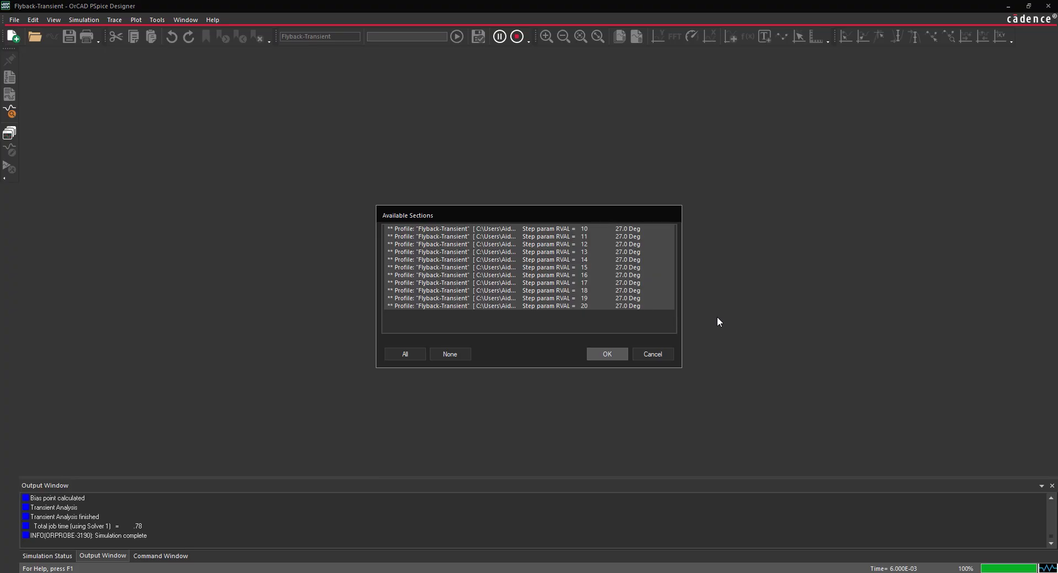
Load all available RVAL sweep sections, from 10 to 20, into the waveform plot.
click(409, 355)
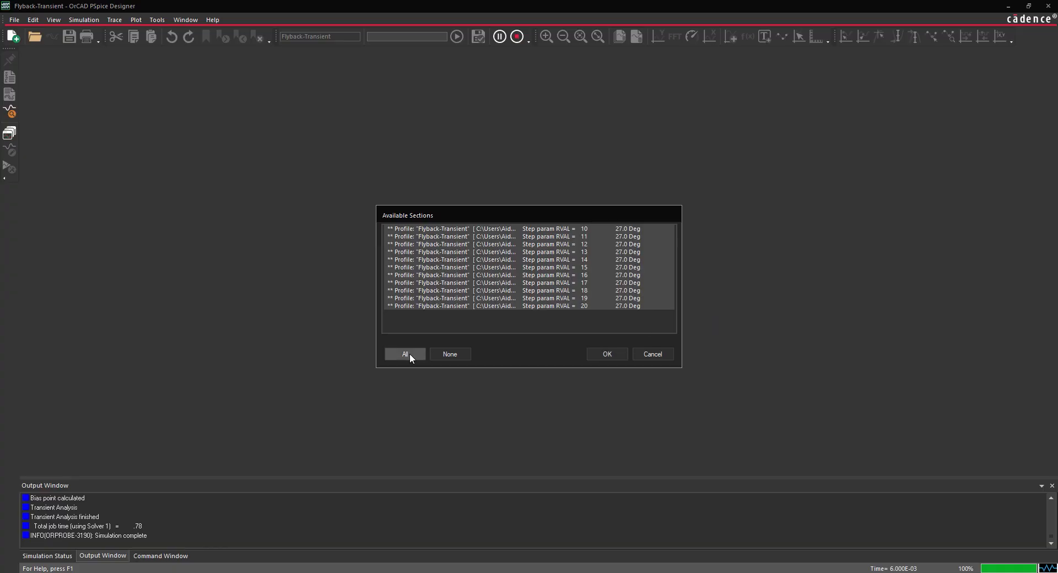
click(598, 354)
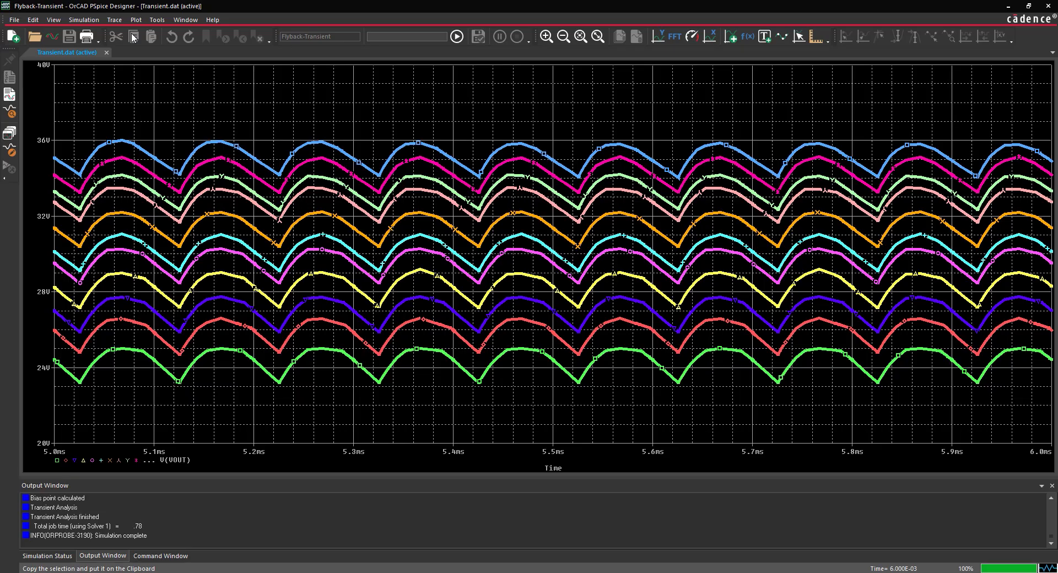
Start the Performance Analysis wizard for the sweep results and choose Max as the measurement.
click(114, 20)
click(143, 91)
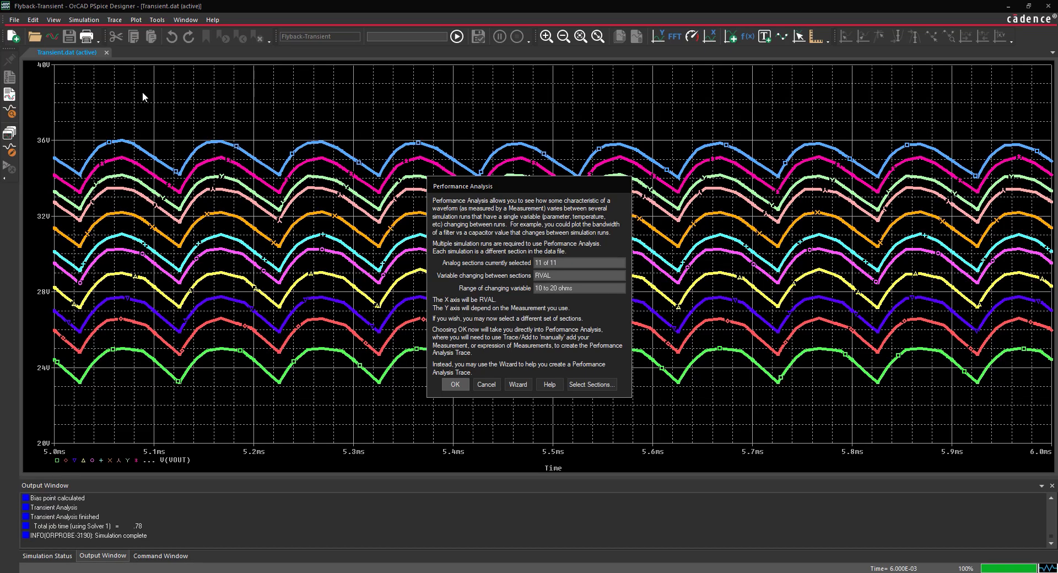
click(518, 384)
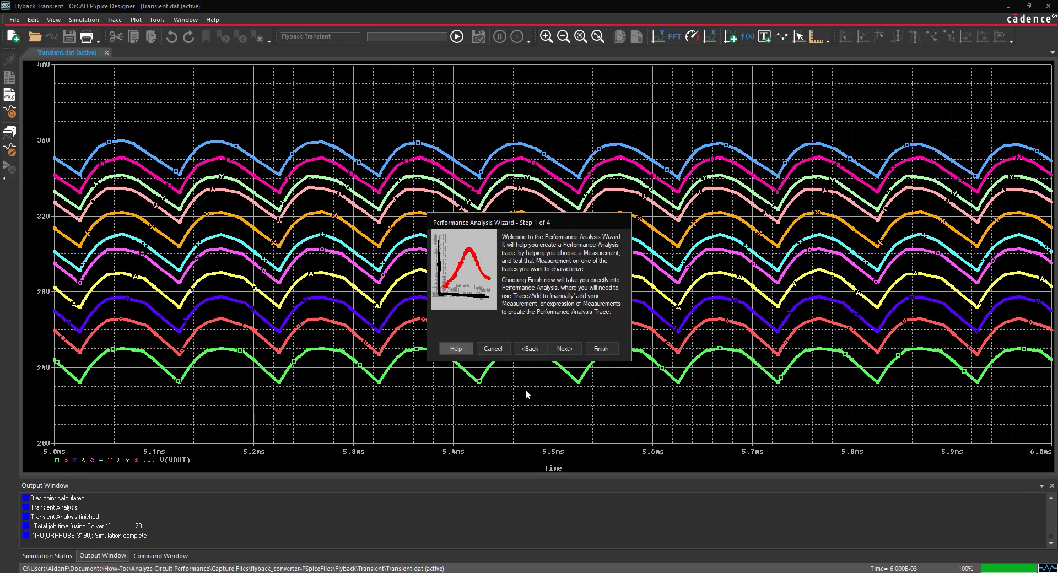
click(565, 351)
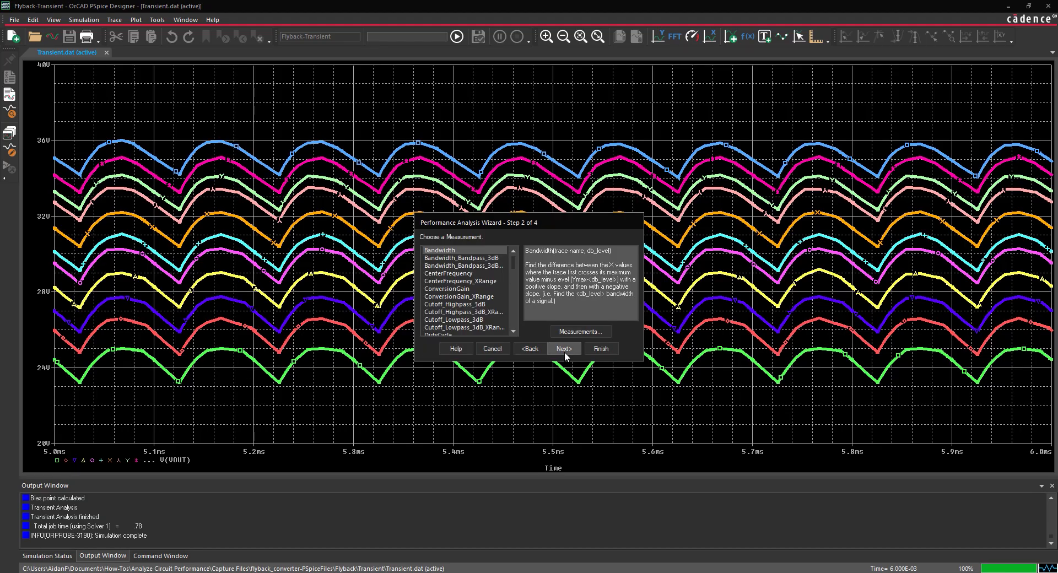
scroll(443, 283, down, 5)
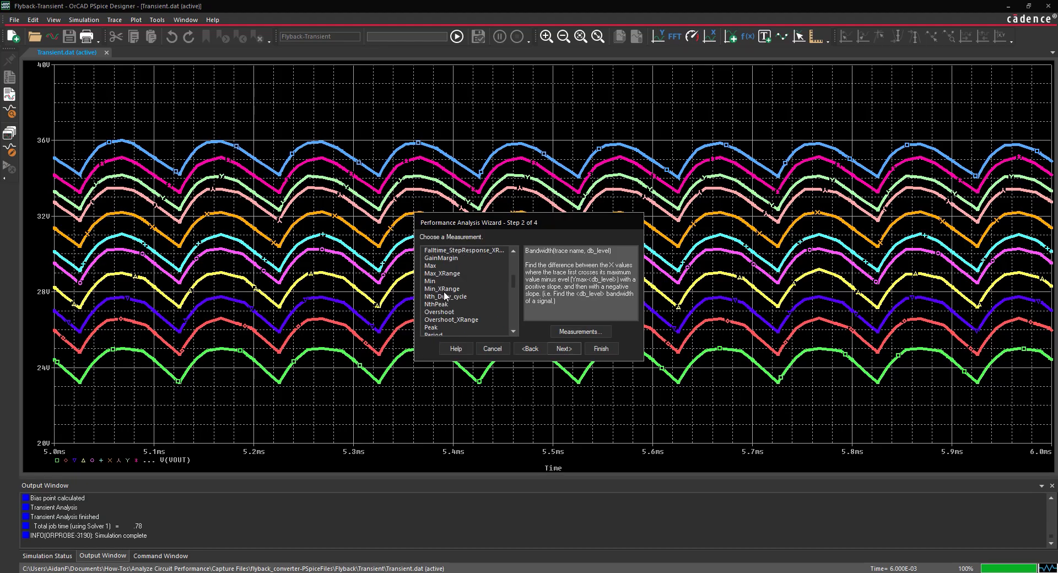
click(440, 266)
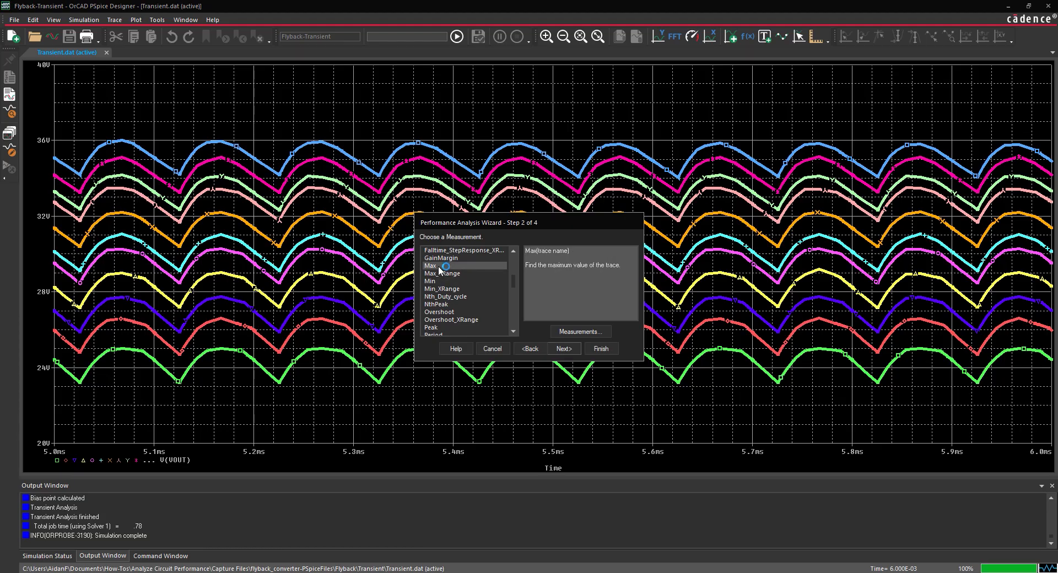
click(567, 349)
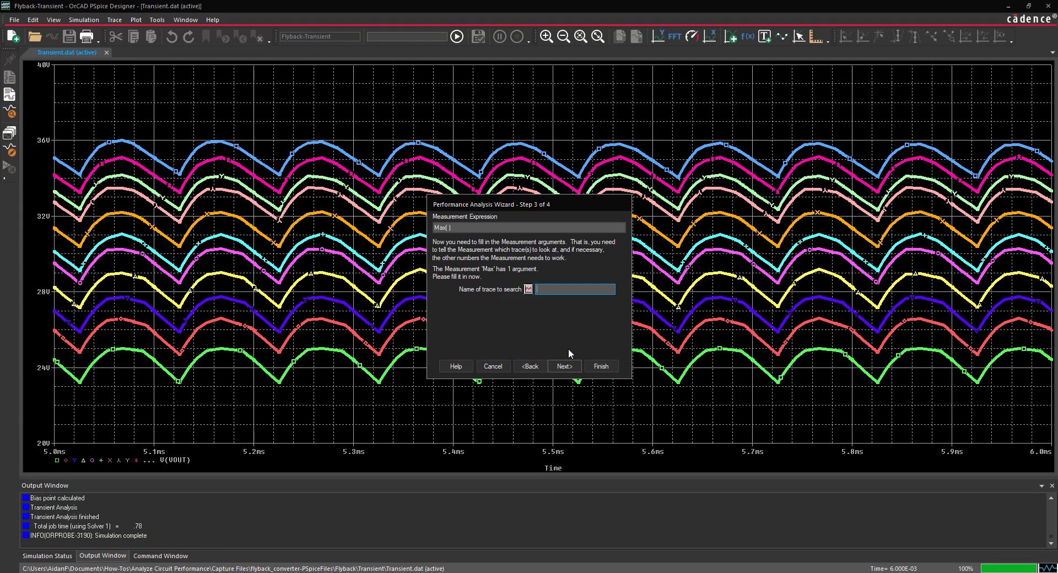
Set V(VOUT) as the trace to search, test the measurement and finish the wizard to plot the maximum against RVAL.
text(V(VOUT)
click(563, 366)
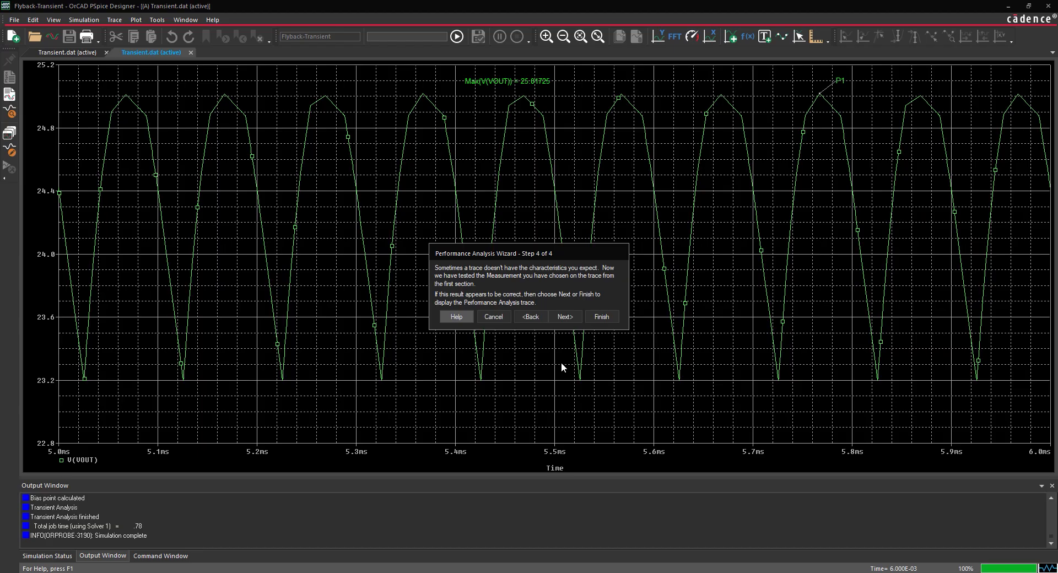
click(601, 317)
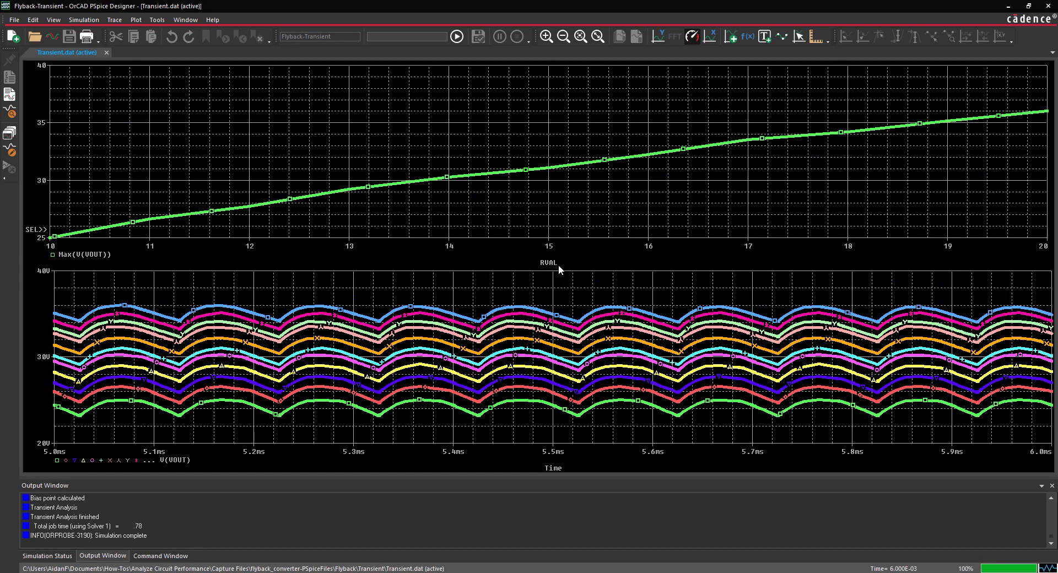